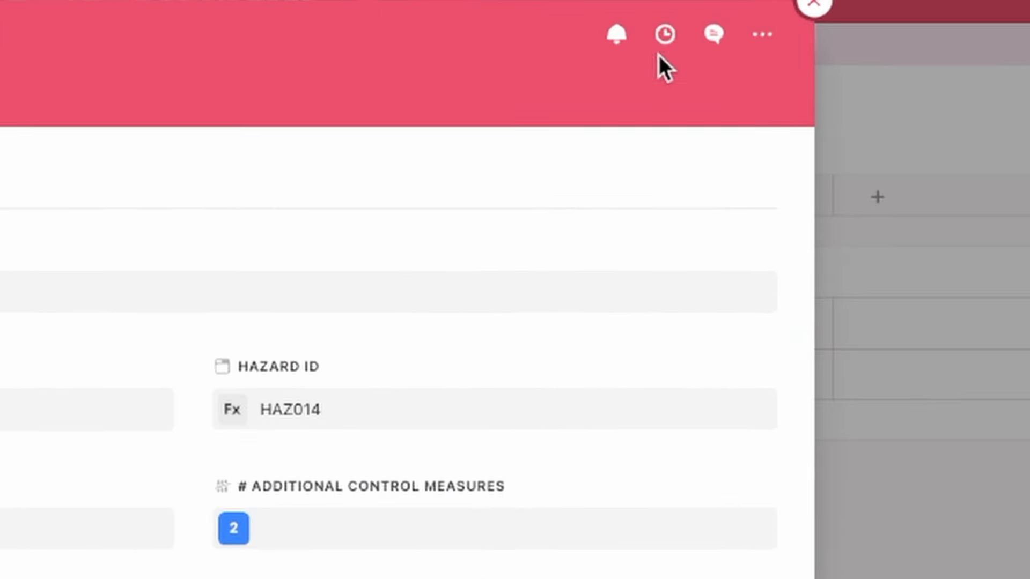
Step: Open the activity history of hazard HAZ014 and expand the details of today's update
click(667, 30)
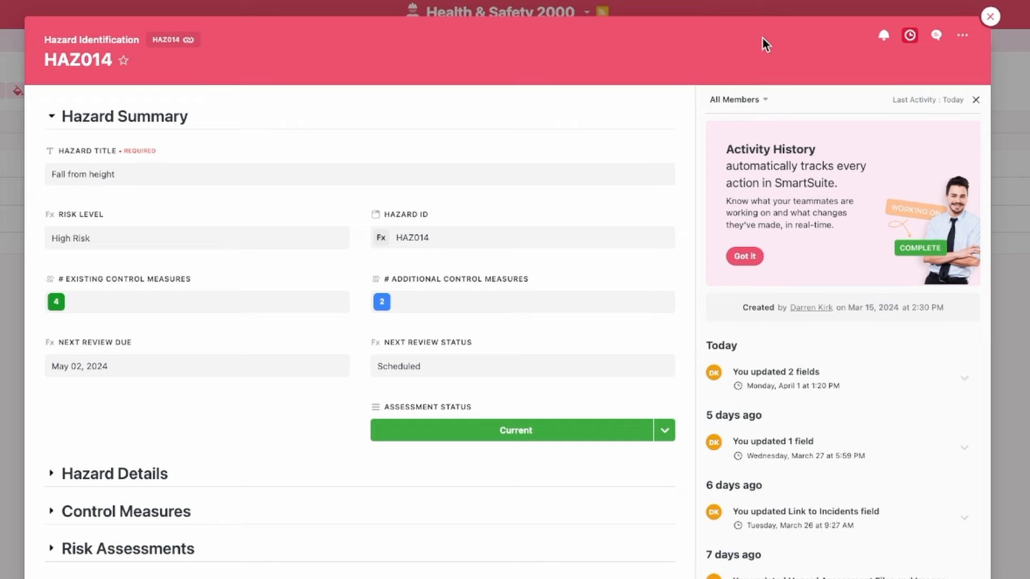
click(965, 382)
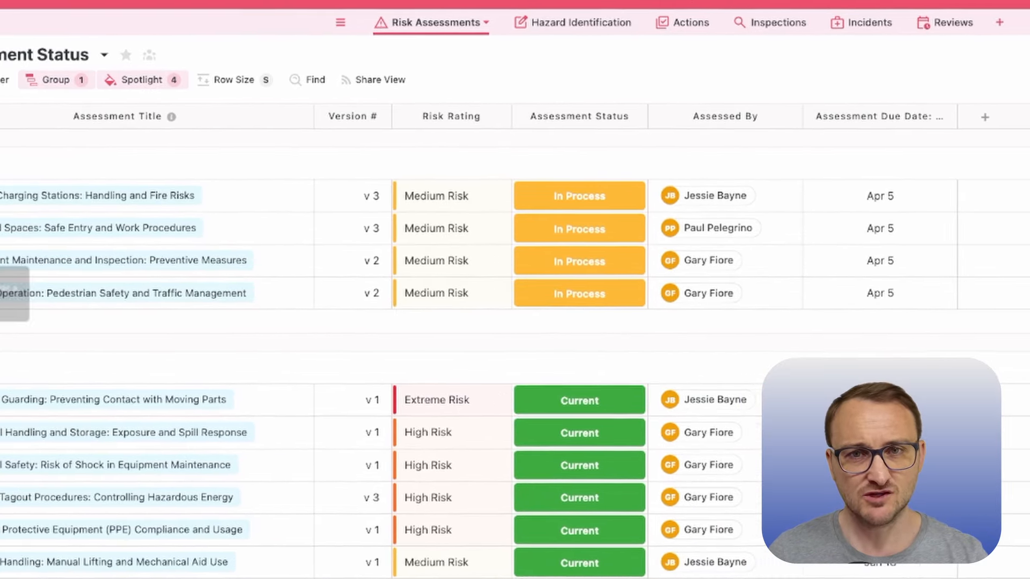
Step: Open the in-process Forklift Operation risk assessment, inspect its Assessment Title field settings, and close the record without changes
click(13, 293)
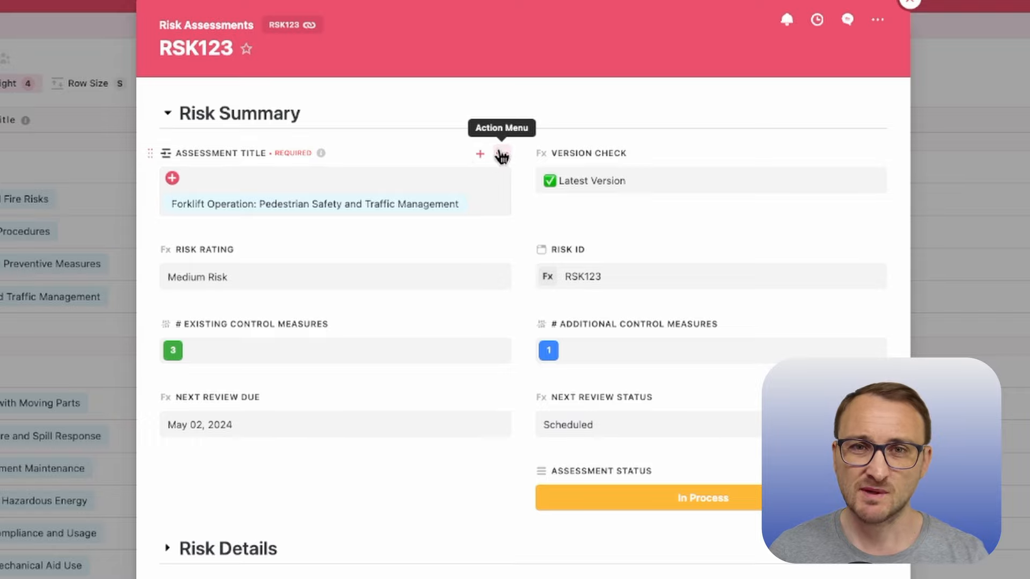
click(502, 154)
click(482, 193)
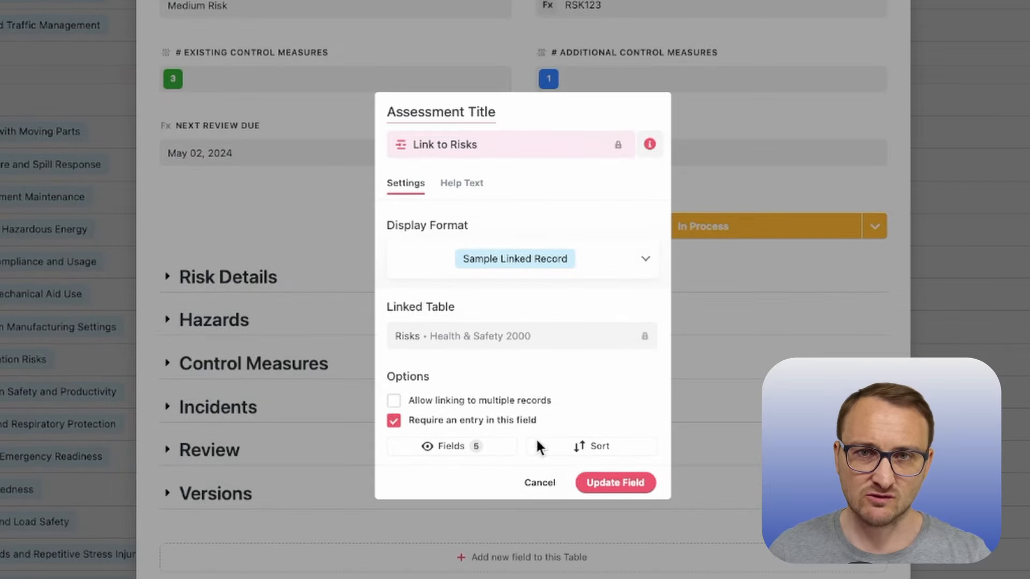
click(549, 485)
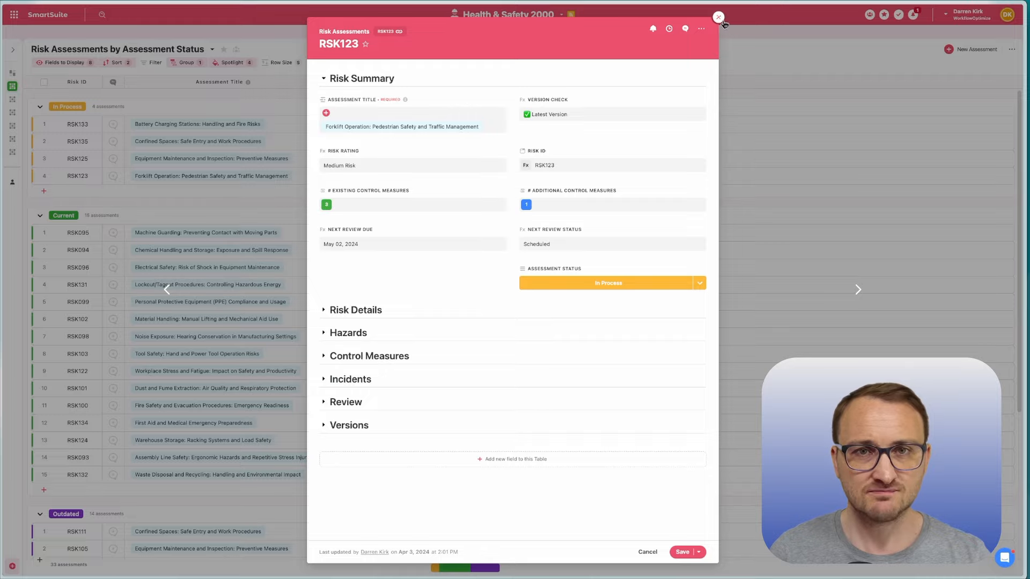
click(718, 17)
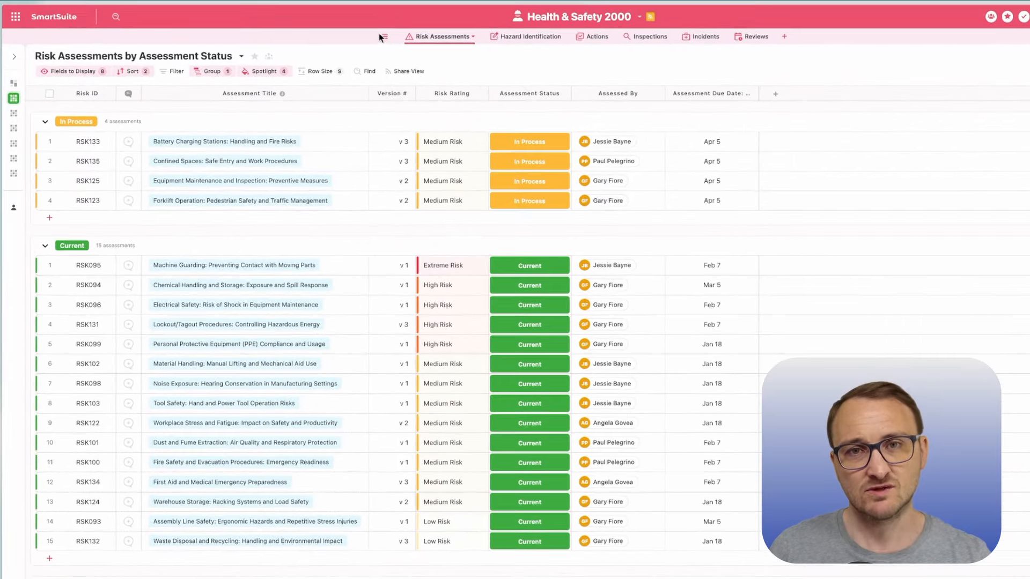
Step: View the hidden Risks table and its Assembly Line Safety record, and return to the Risk Assessments table
click(384, 36)
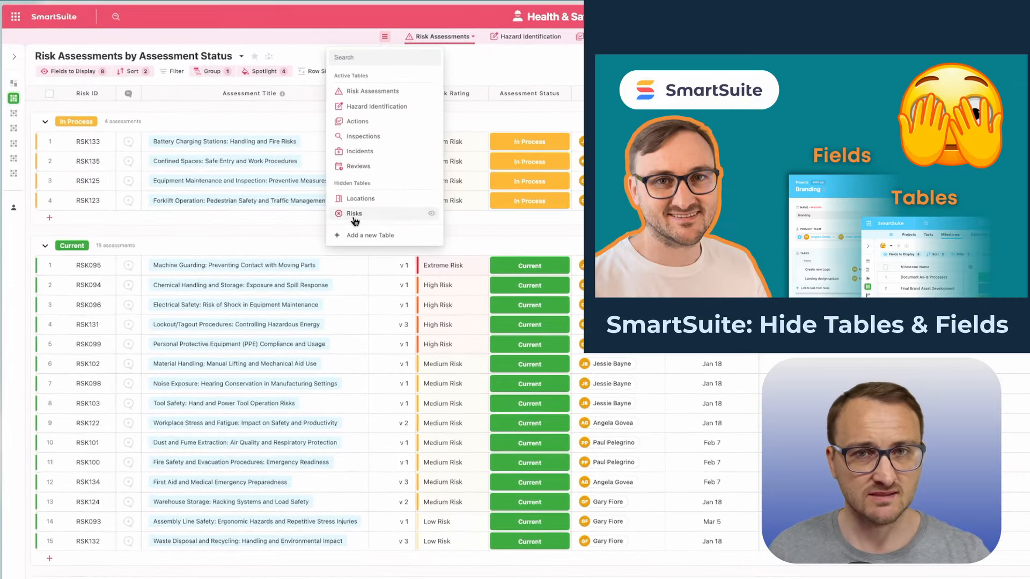
click(354, 215)
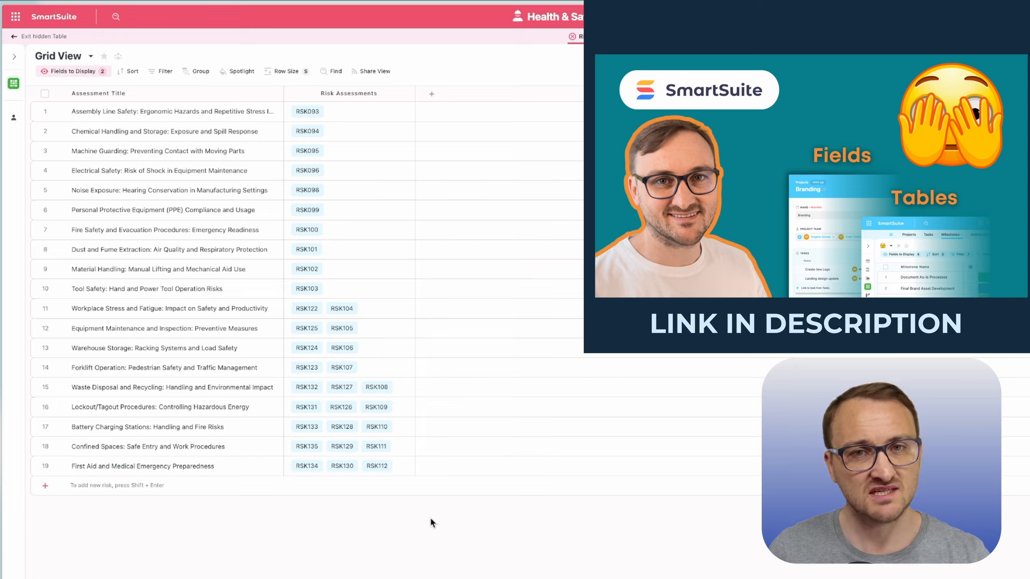
click(56, 112)
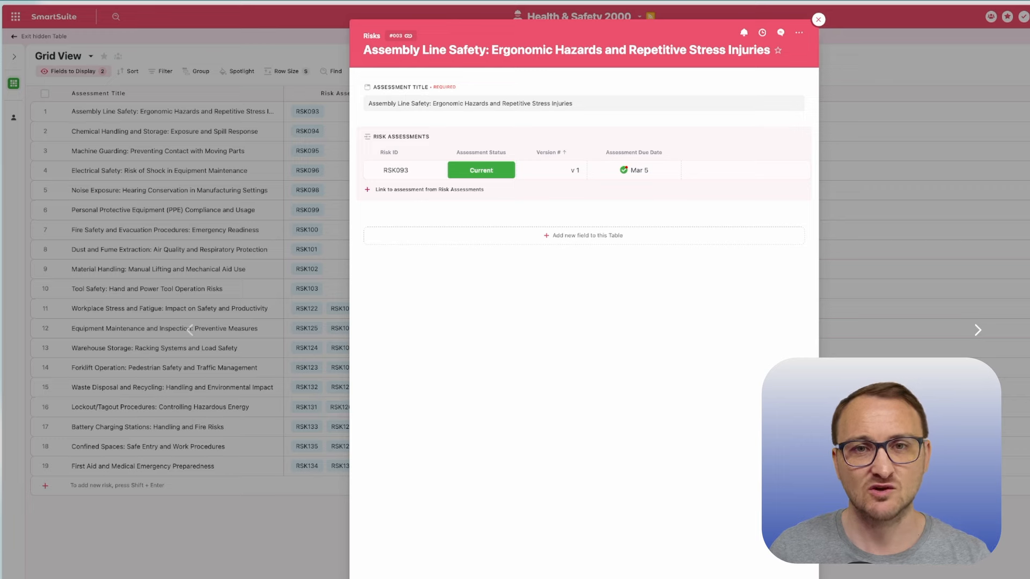
key(Escape)
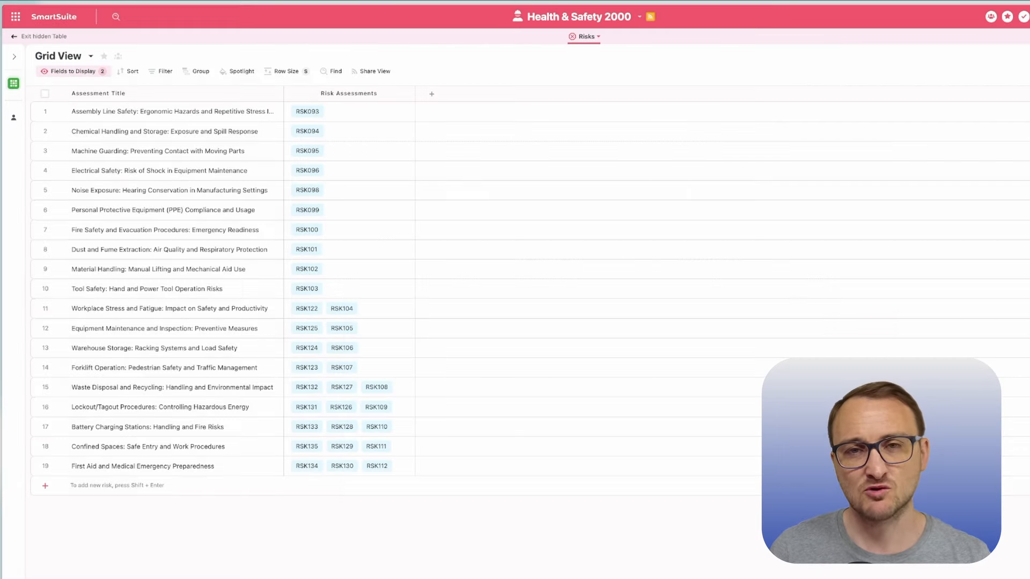
click(47, 37)
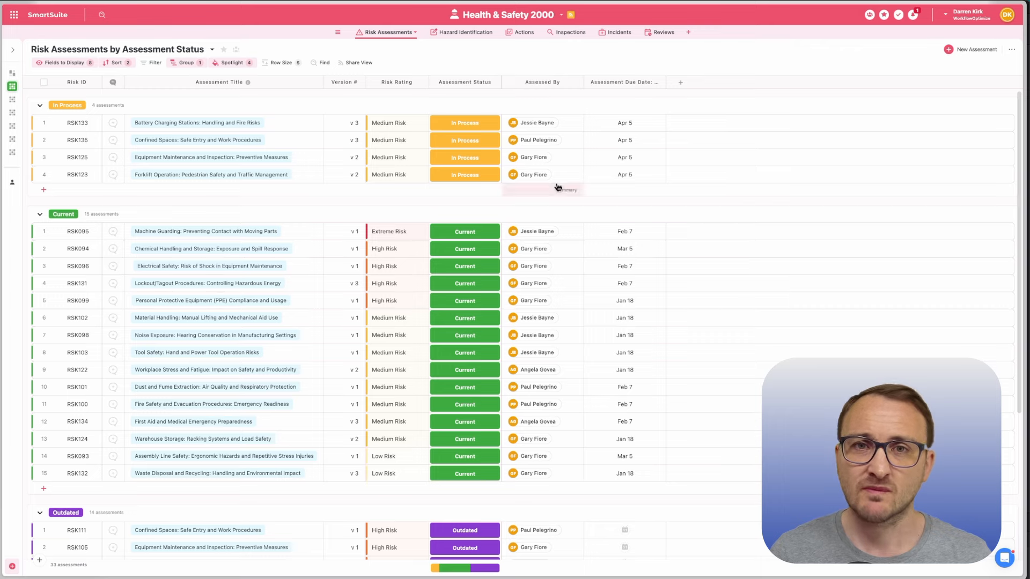
Step: Start a new risk assessment and open the creation of a new risk from its Assessment Title link
click(948, 49)
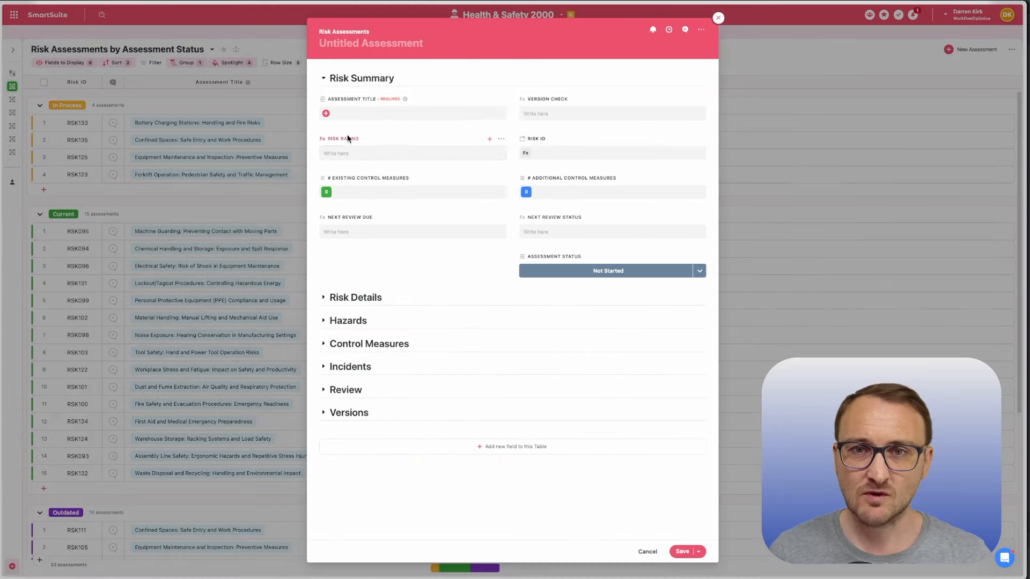
click(329, 114)
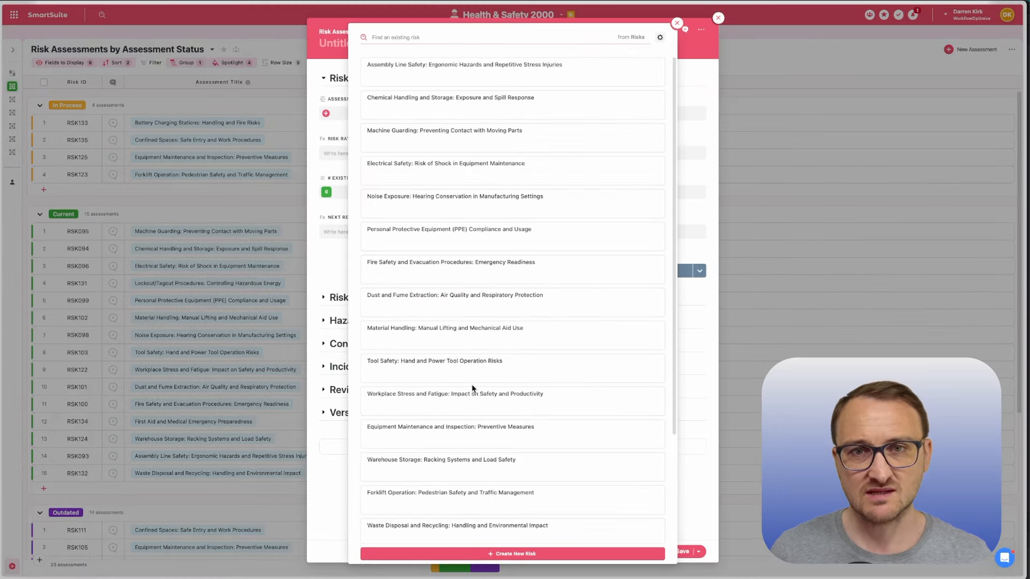
click(513, 554)
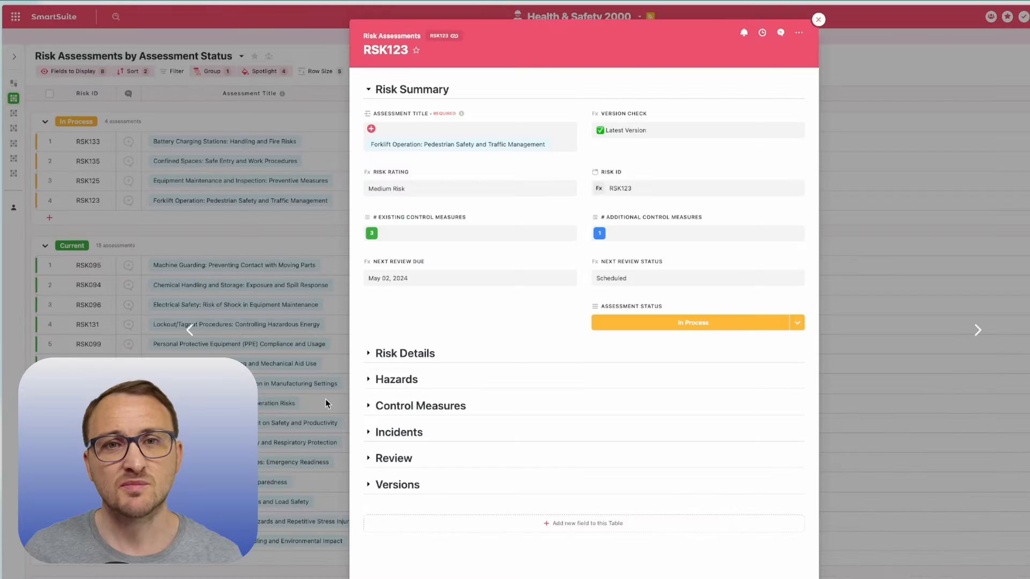
Step: Expand the Versions section of assessment RSK123 and examine its version number, predecessor, successor and latest version fields
click(369, 486)
scroll(359, 502, down, 2)
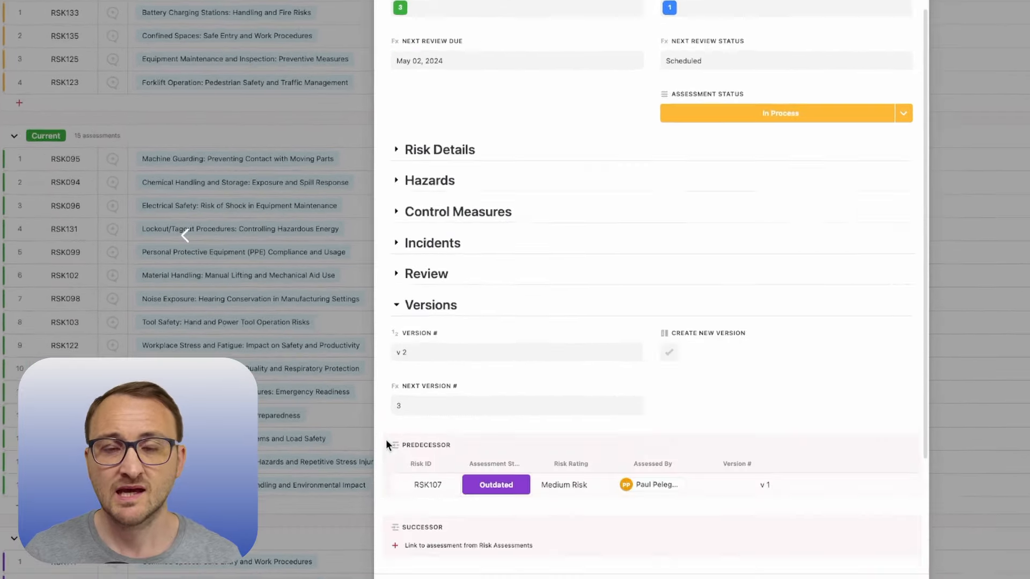
scroll(386, 441, down, 3)
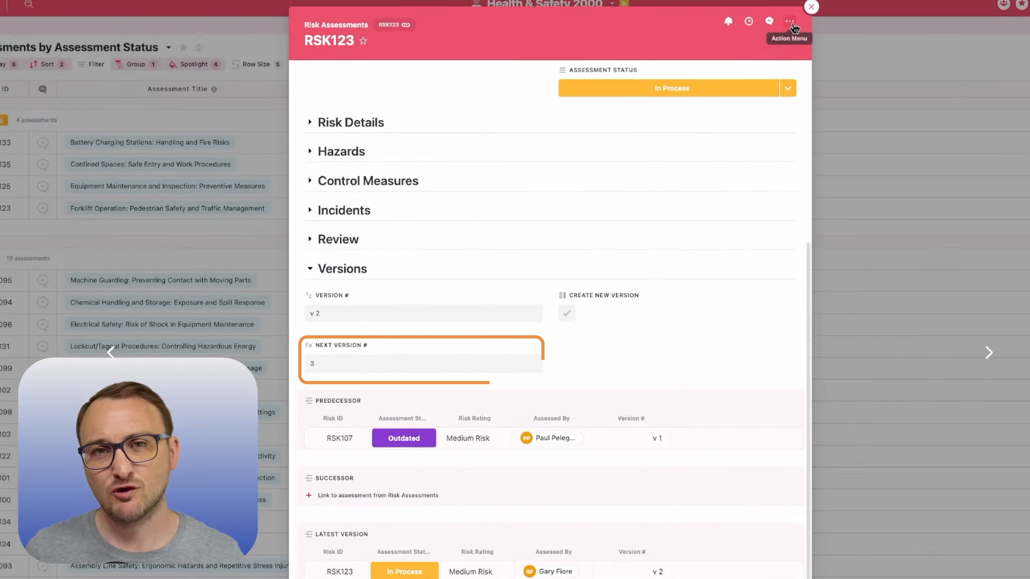
Step: Hide the Next Version # field from the Risk Assessments record layout
click(790, 23)
click(799, 80)
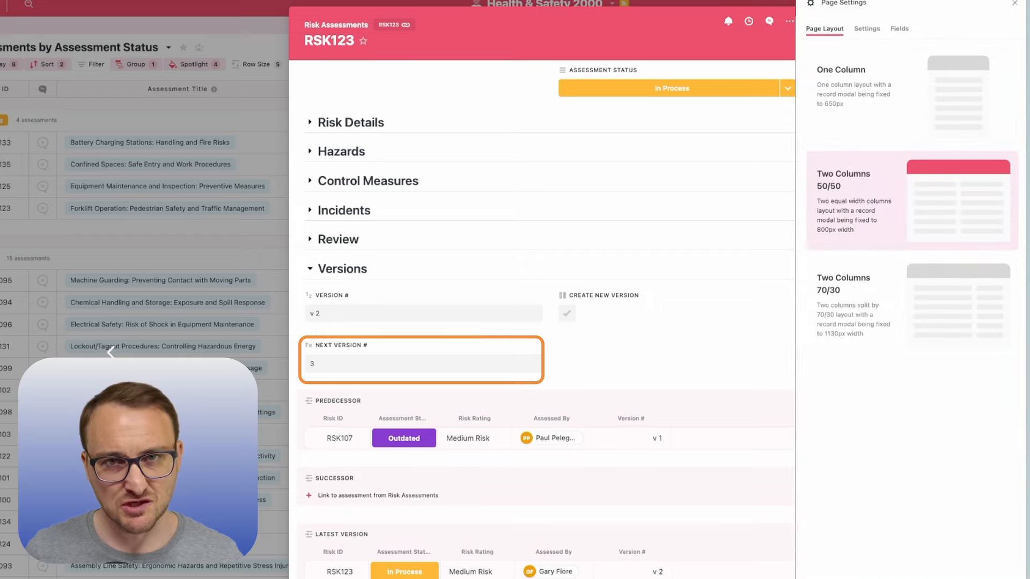
click(900, 28)
scroll(909, 314, down, 1)
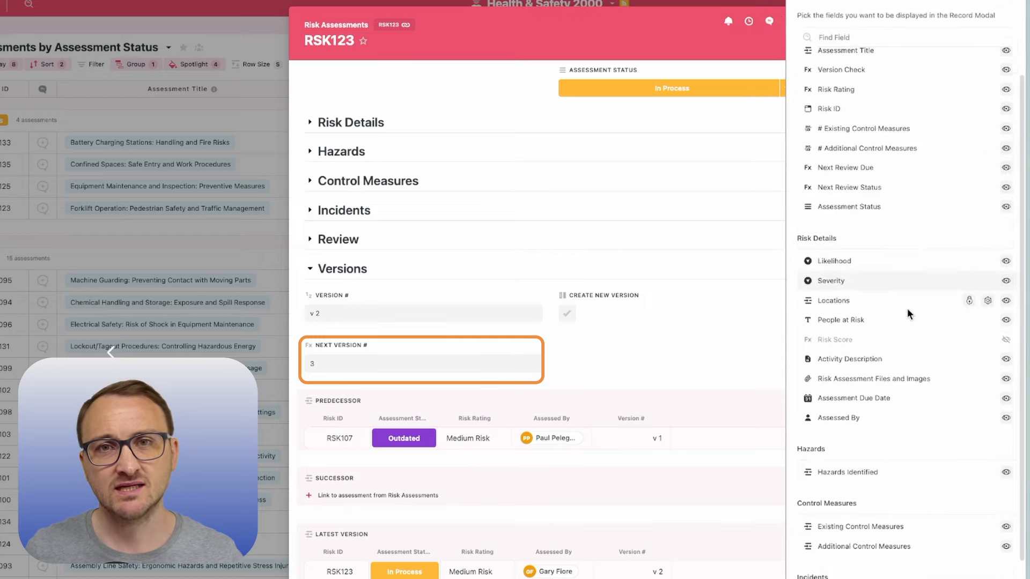
scroll(909, 314, down, 10)
click(998, 481)
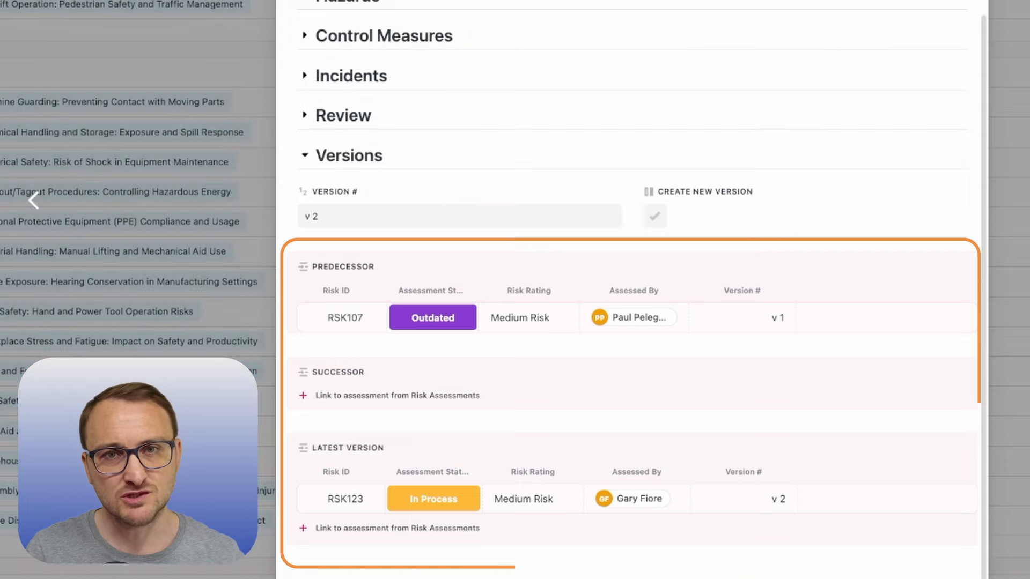
Step: Inspect the Successor field's settings, including its linked table and linking options, without changing them
click(959, 374)
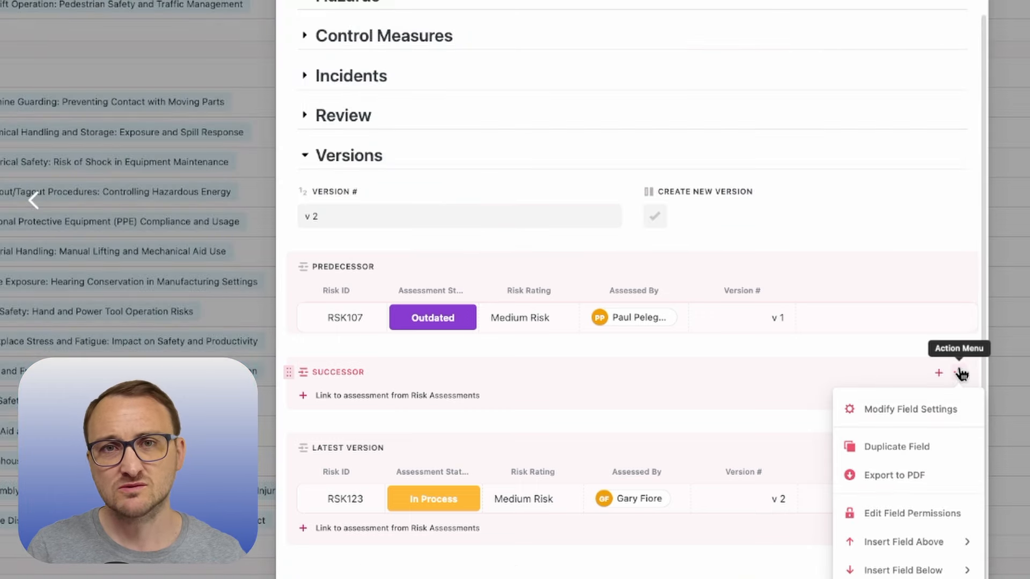
click(929, 410)
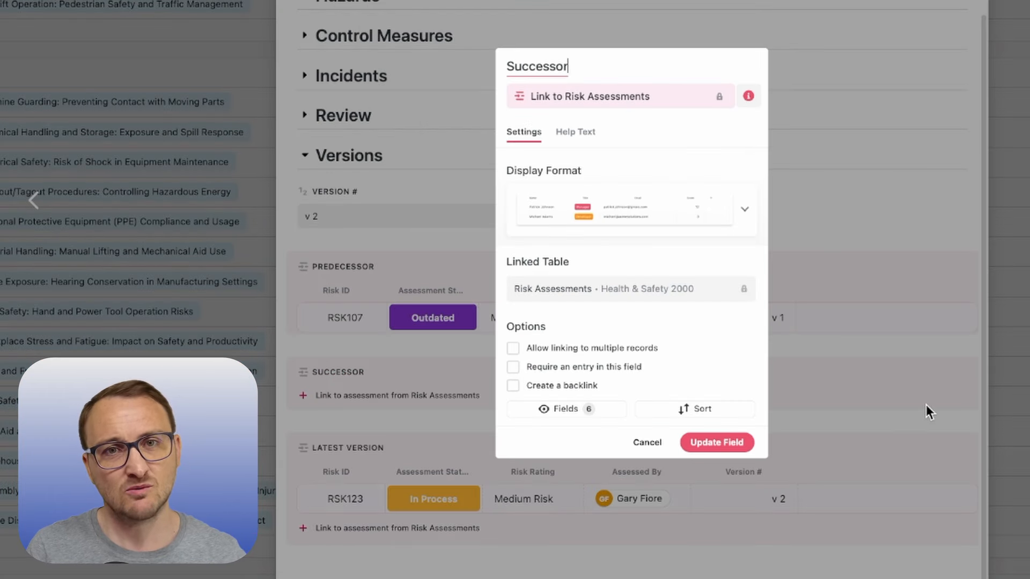
click(646, 442)
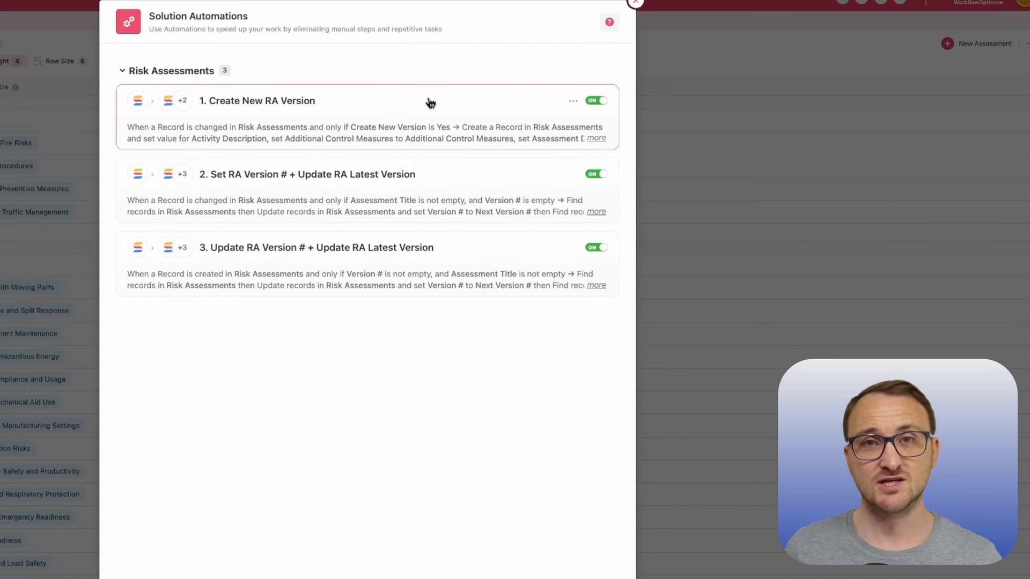
Step: Open the Create New RA Version automation and examine its trigger, Create a record field mappings, and Find the newly created record action
click(431, 103)
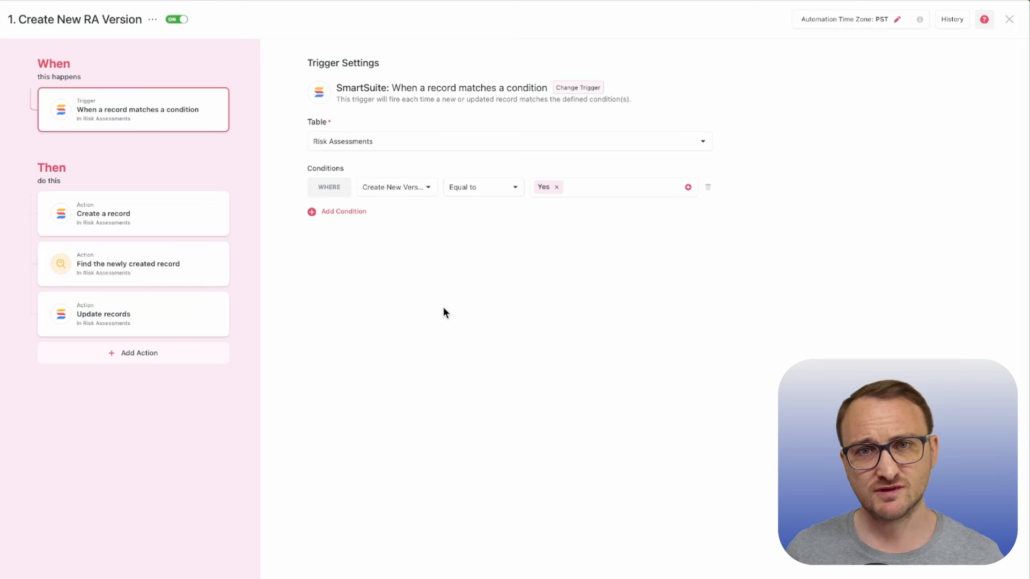
click(206, 223)
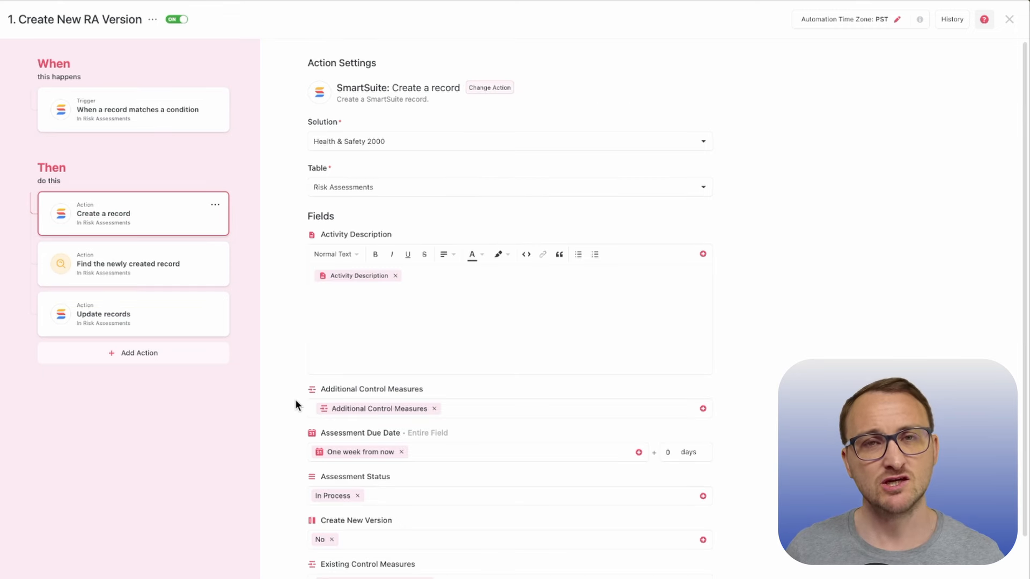
scroll(510, 308, down, 5)
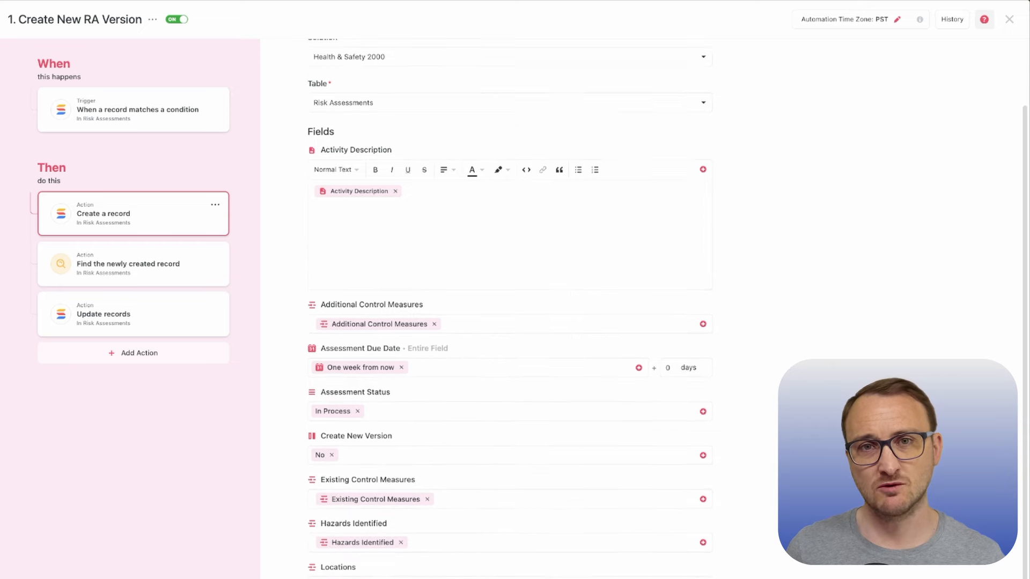
scroll(509, 309, down, 2)
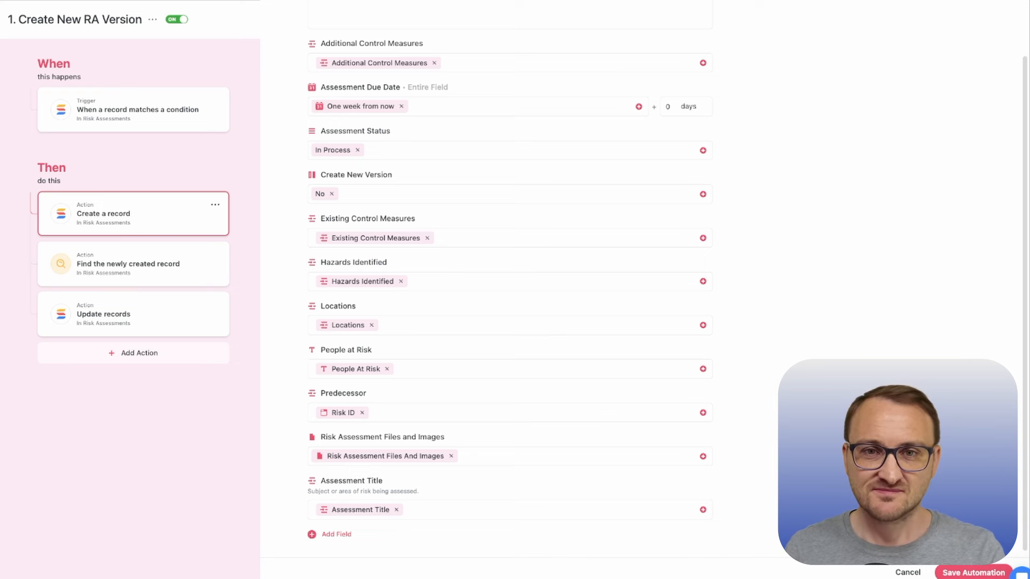
click(219, 280)
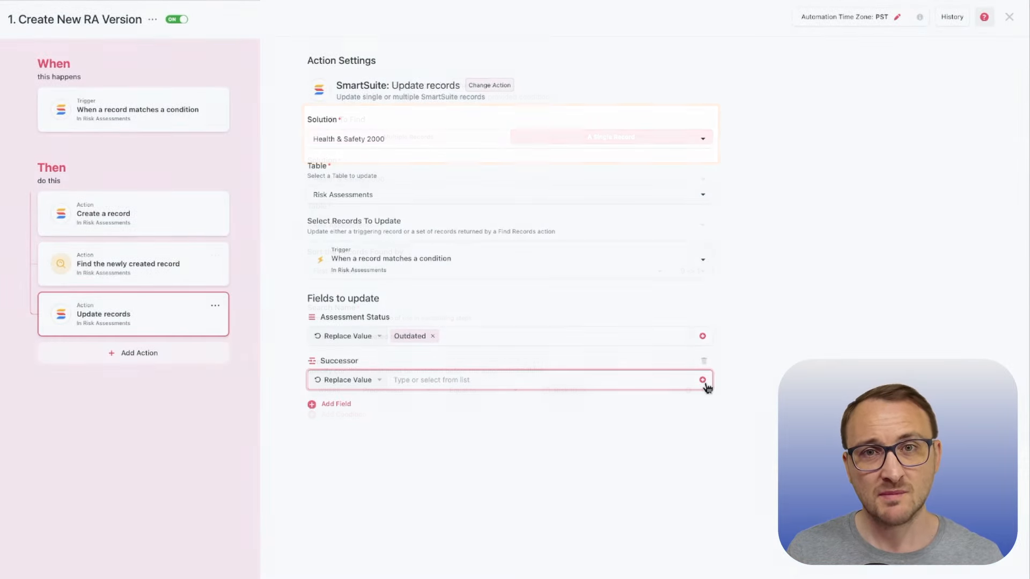
Step: Set the Successor field in the Update records action to Risk ID from Find the newly created record
click(702, 379)
click(604, 408)
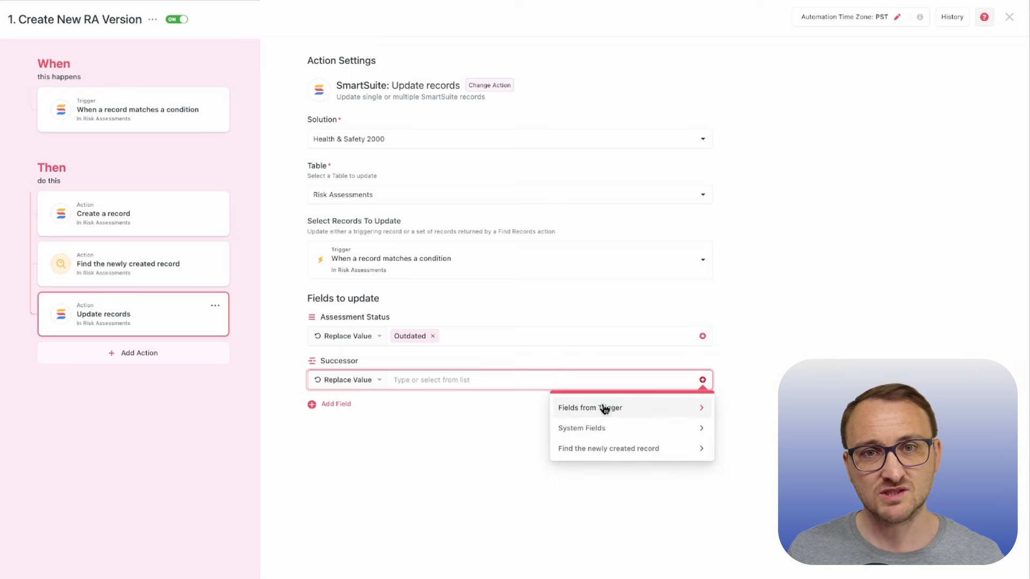
click(614, 451)
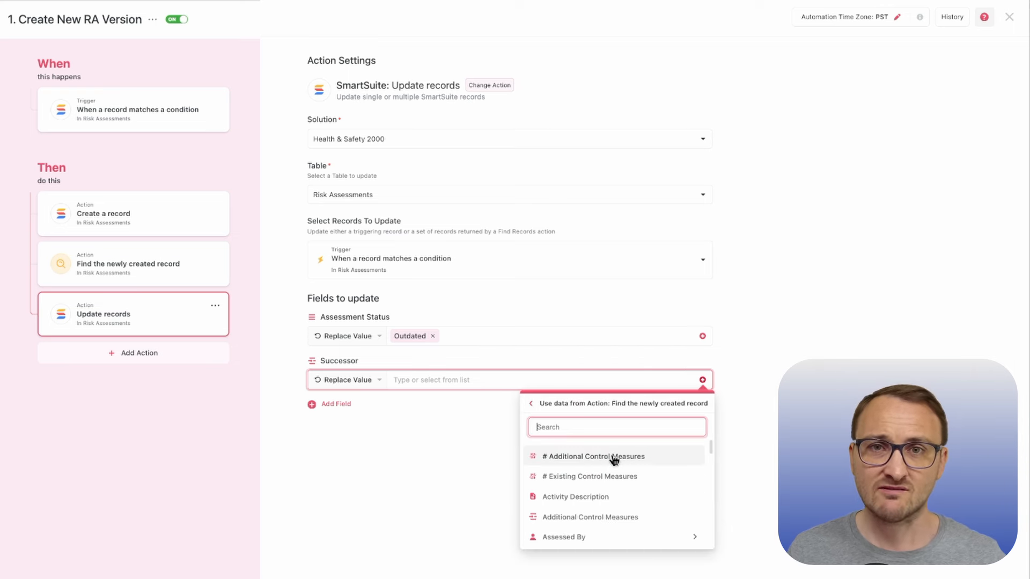
text(ris)
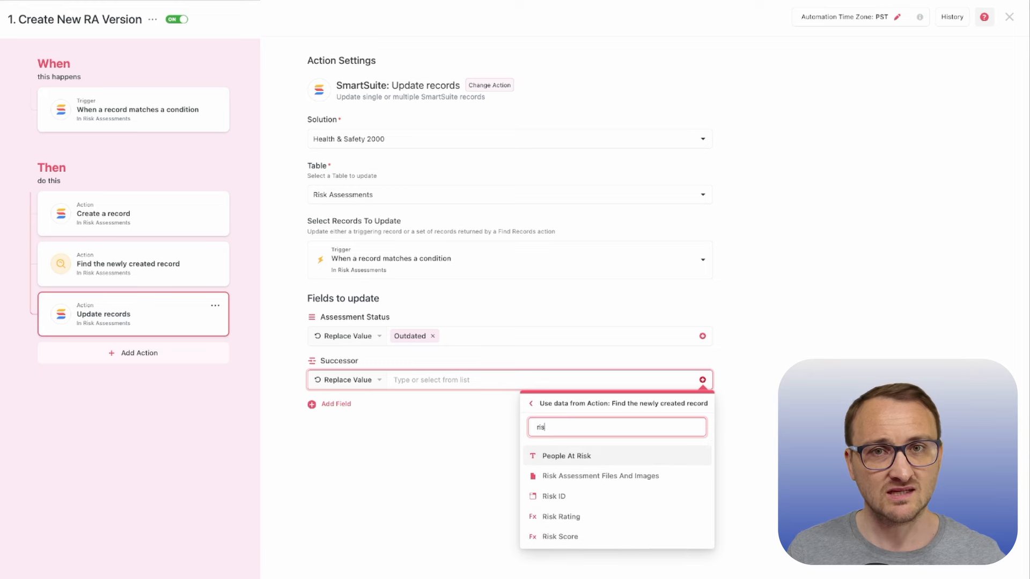
click(619, 495)
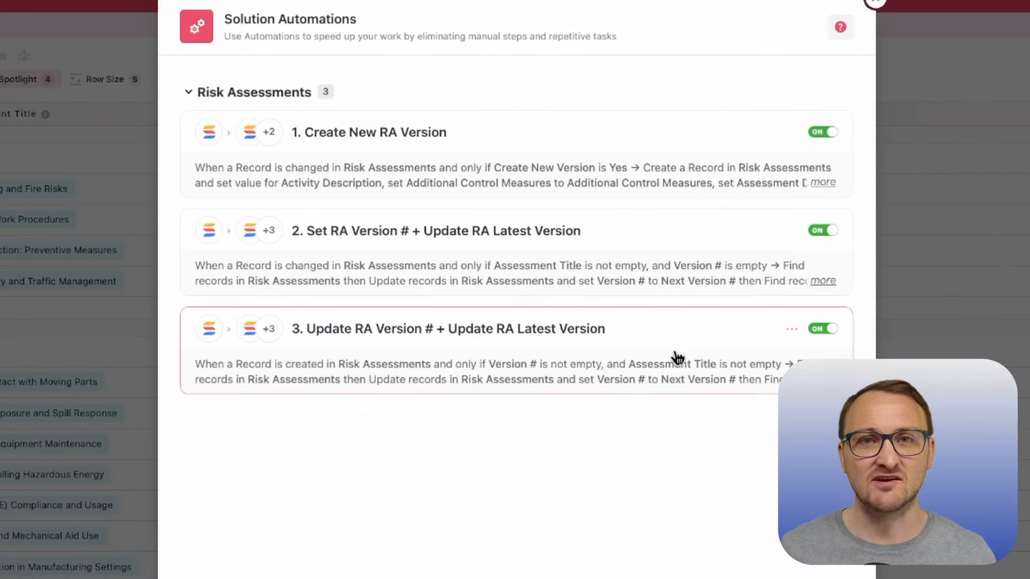
Step: In the Set RA Version # + Update RA Latest Version automation, set the first Update records action's Version # to Next Version # from Find highest version number
click(706, 229)
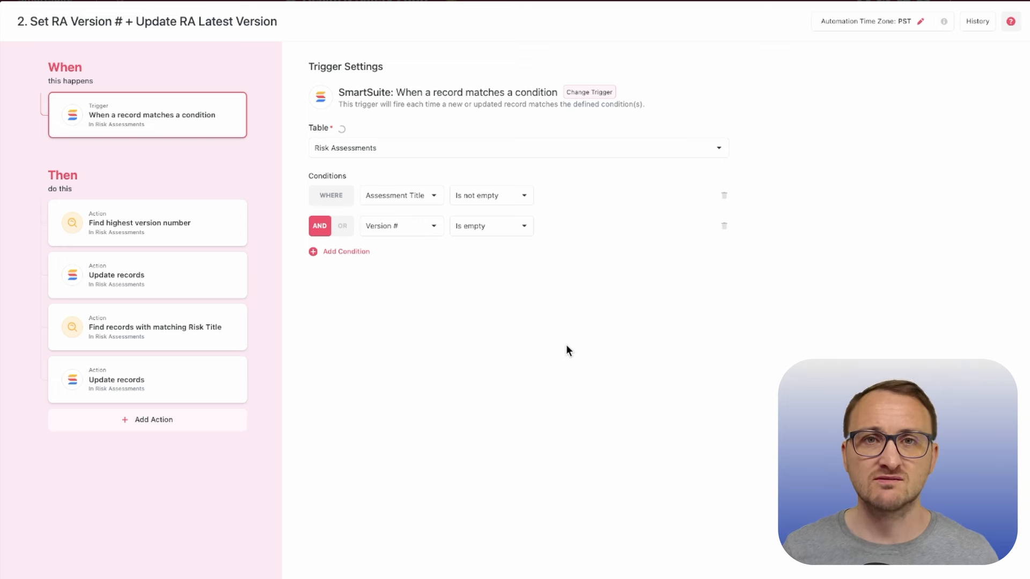
click(234, 236)
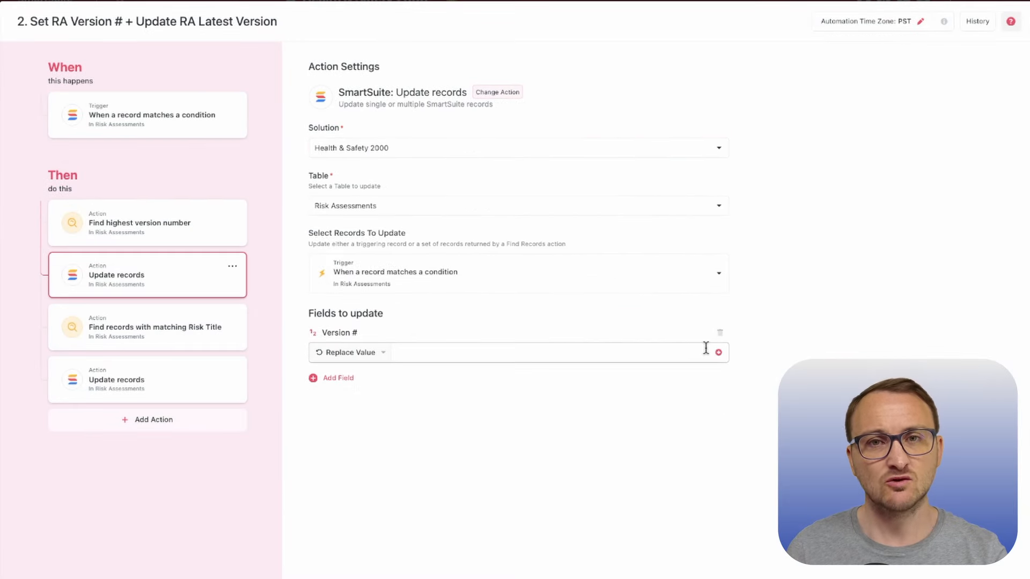
click(718, 352)
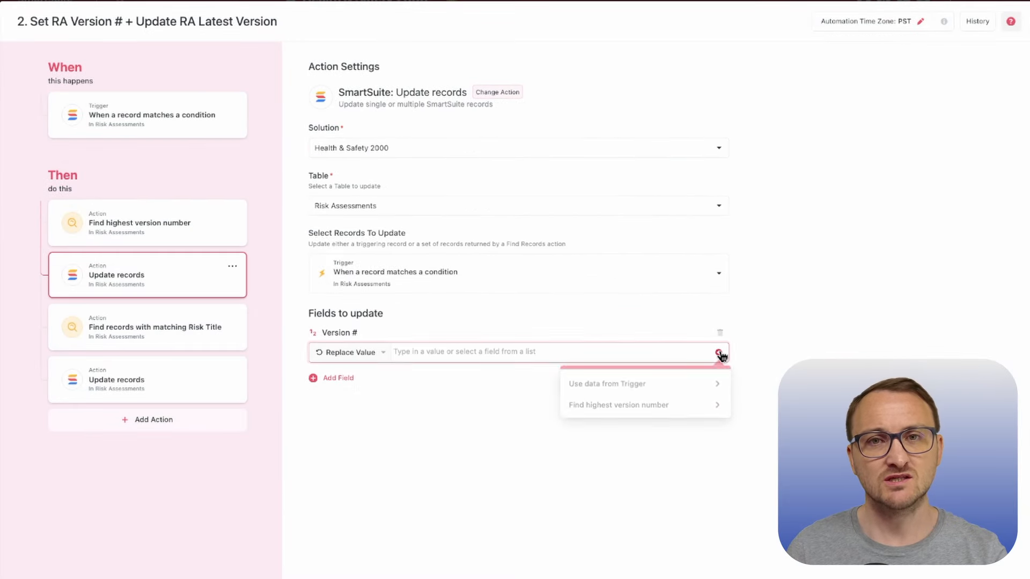
click(688, 403)
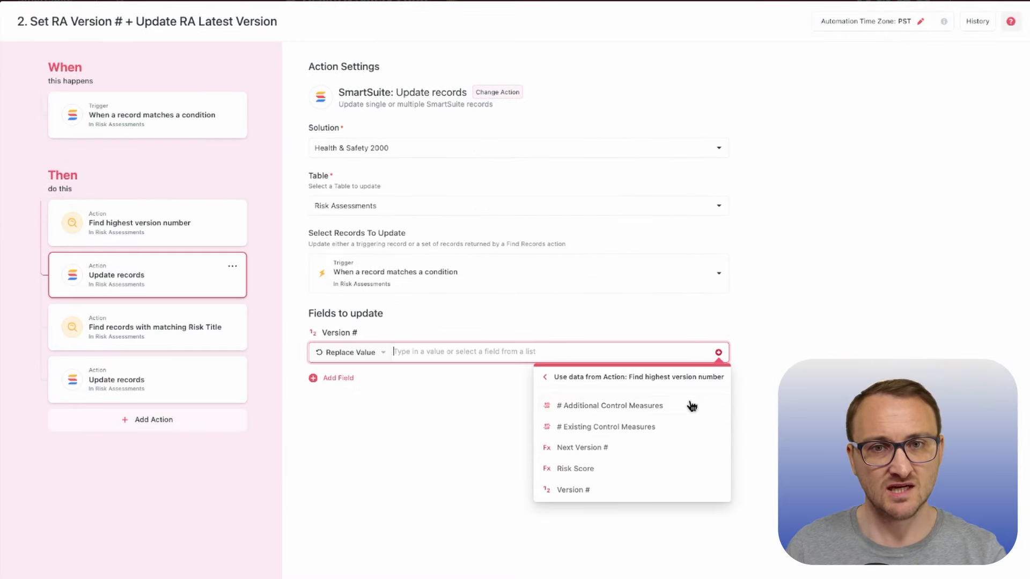
click(679, 447)
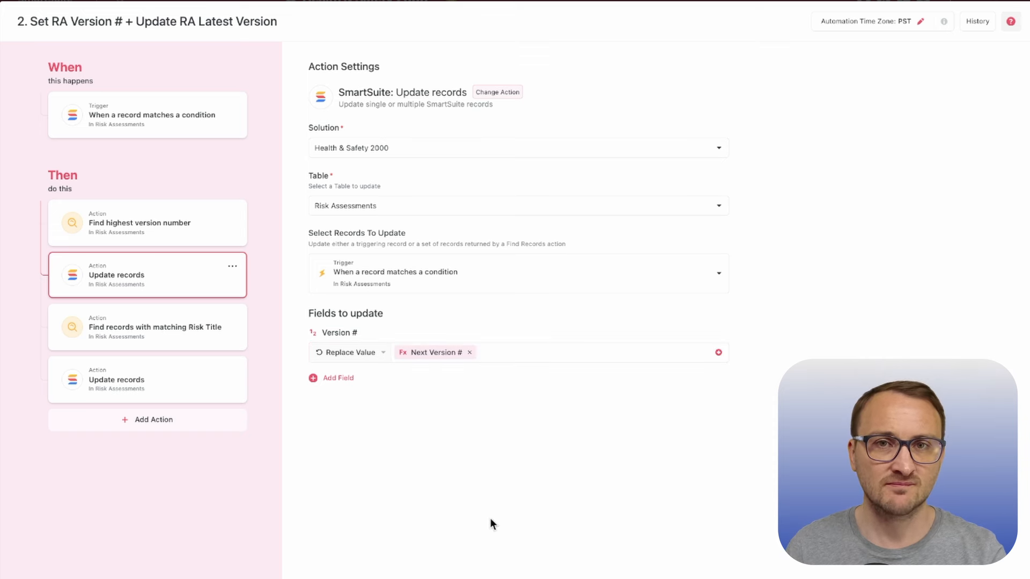
Step: Examine the matching Risk Title search and the Latest Version update action, and open the Update RA Version # + Update RA Latest Version automation
click(231, 345)
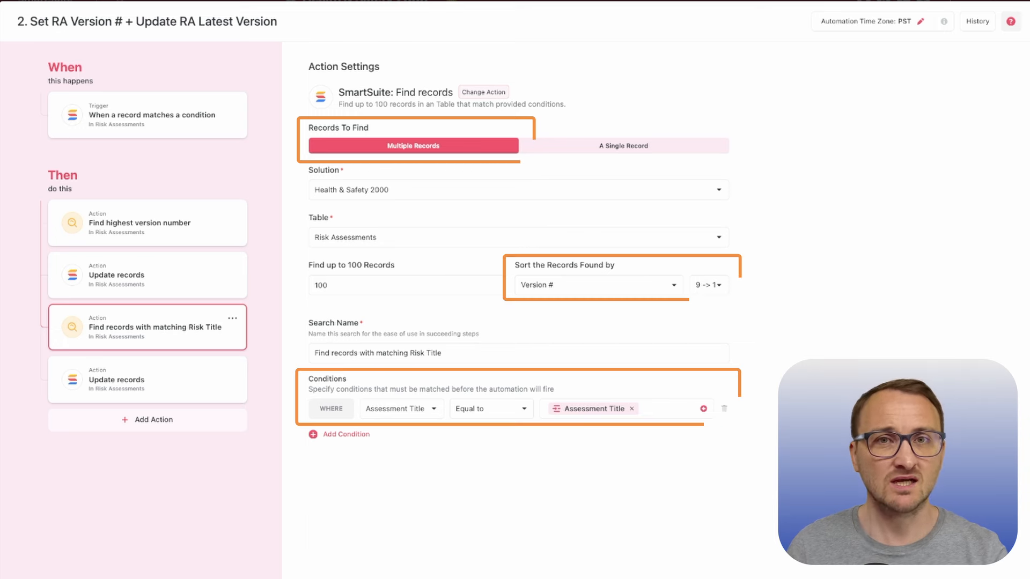
click(231, 390)
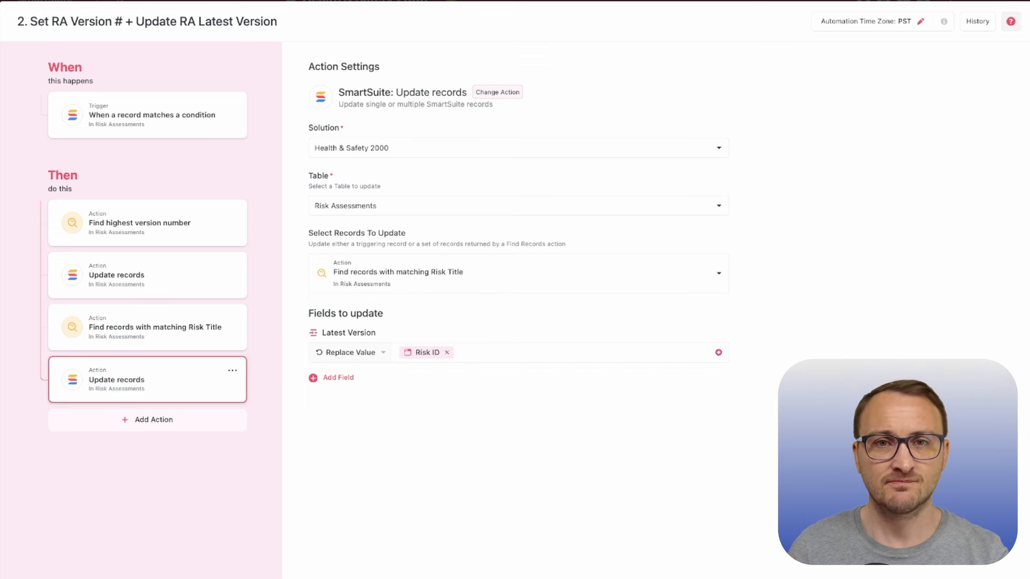
click(155, 327)
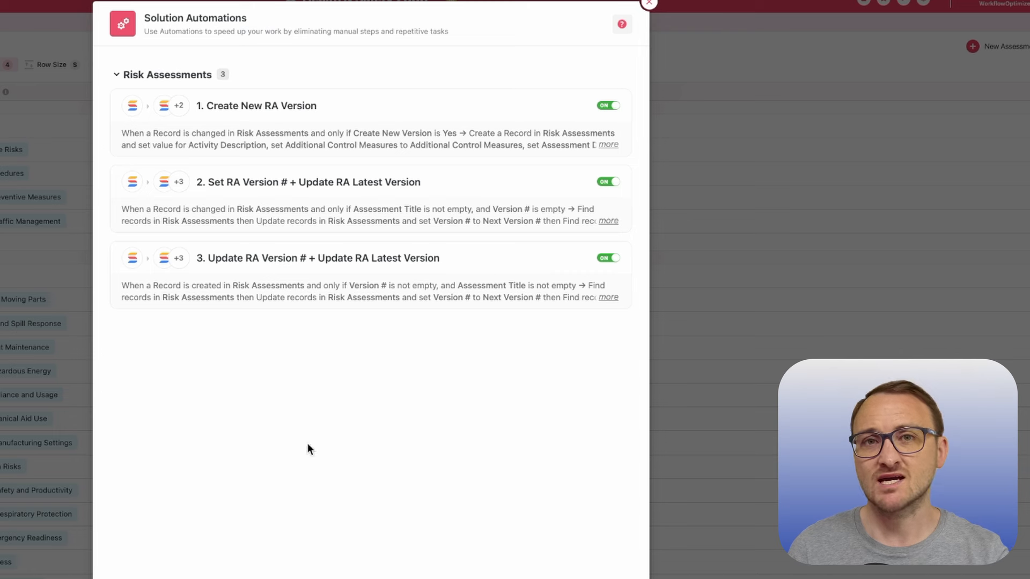
click(510, 257)
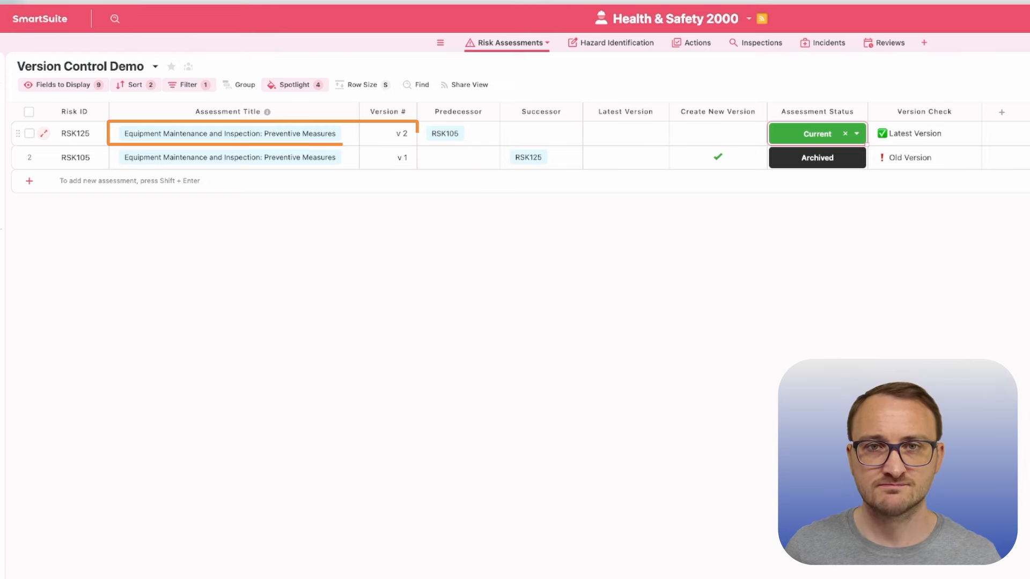
Step: Mark Create New Version for risk assessment RSK125 in the Version Control Demo view
click(751, 133)
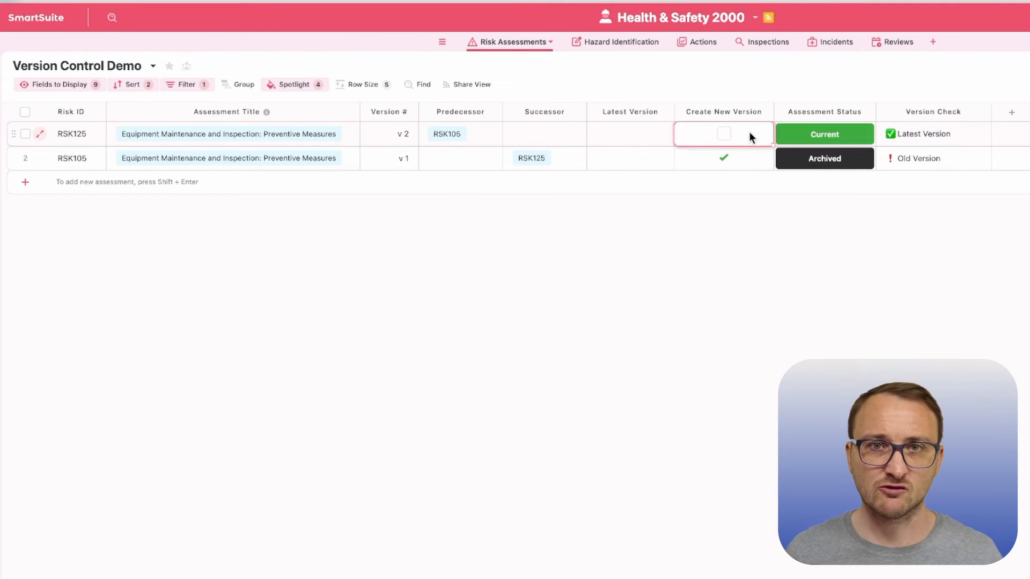
click(724, 134)
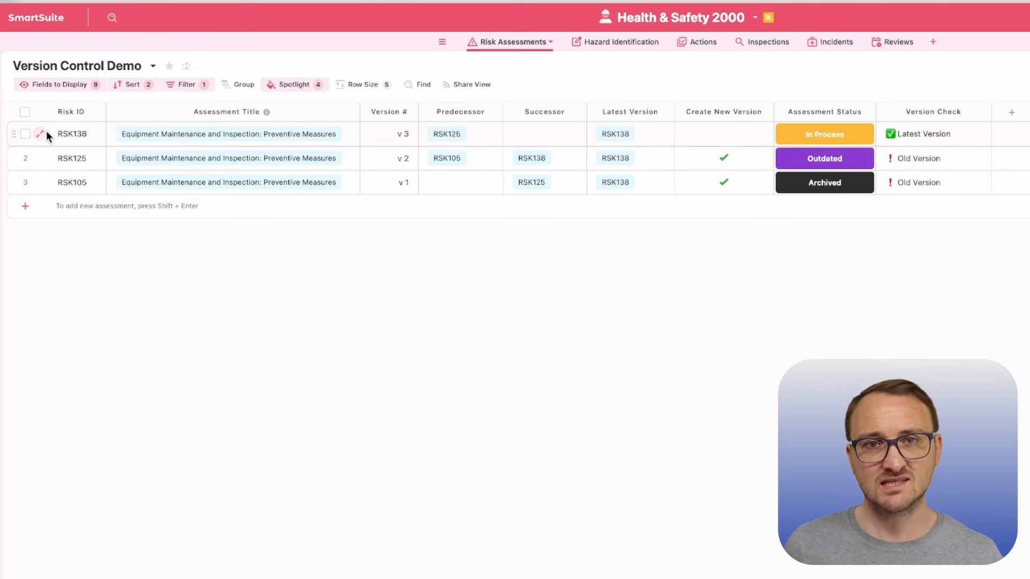
Step: Select the RSK138 risk assessment record
click(25, 134)
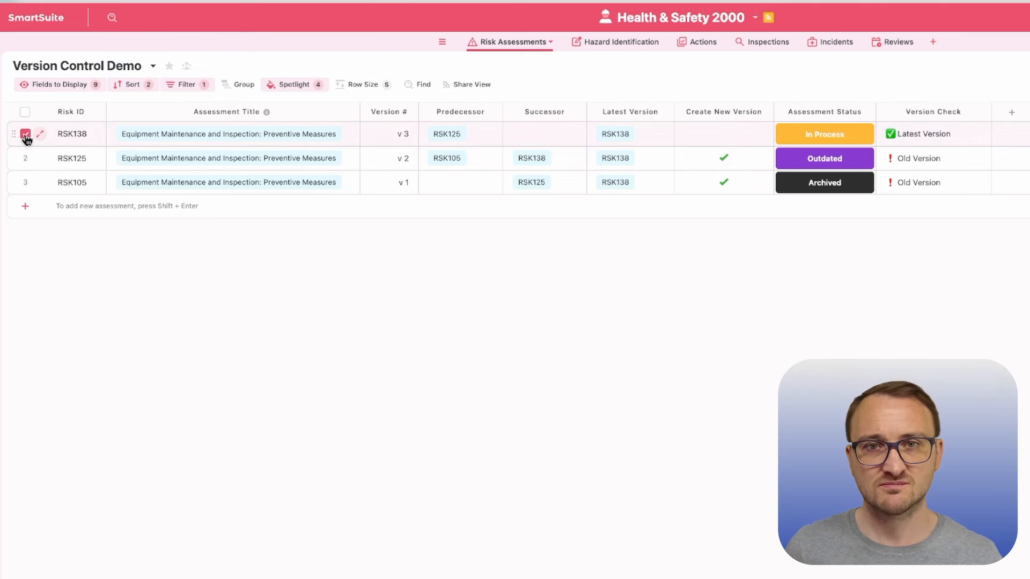